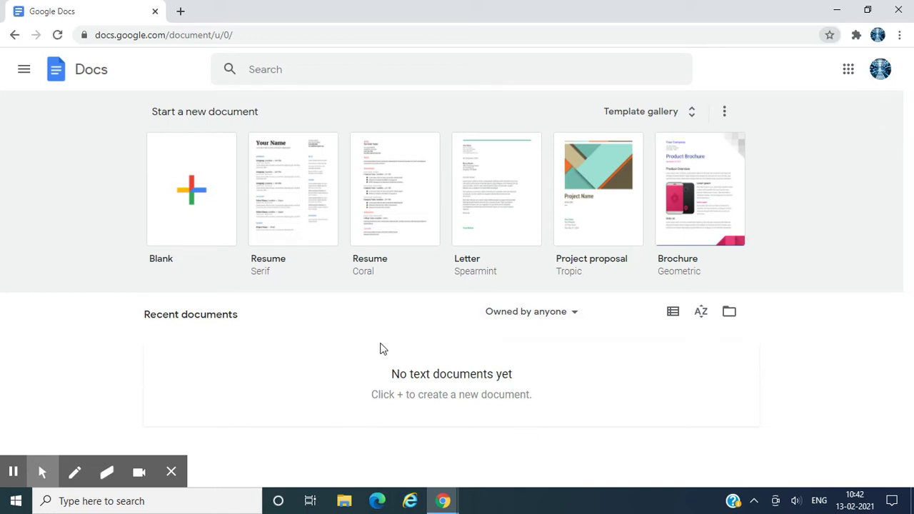
- Create a blank document and name it "Global Warming : Google Docs"
left_click(191, 193)
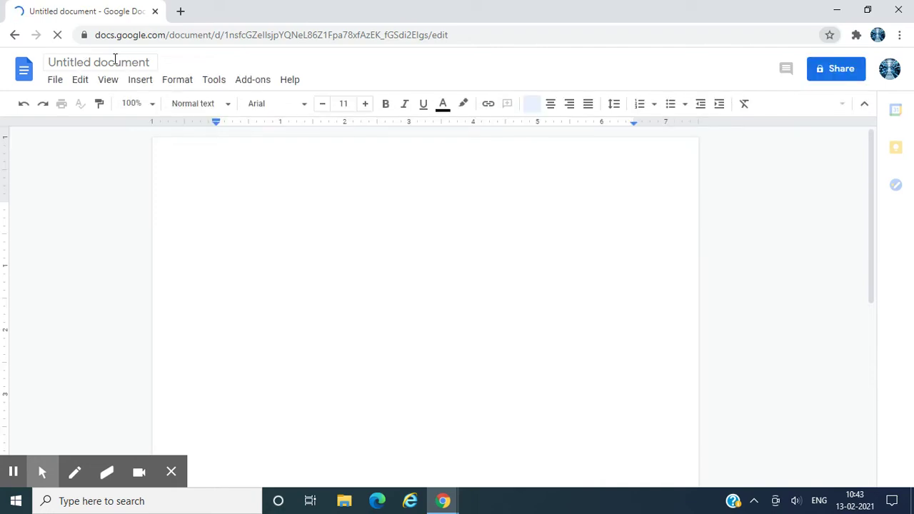
left_click(142, 63)
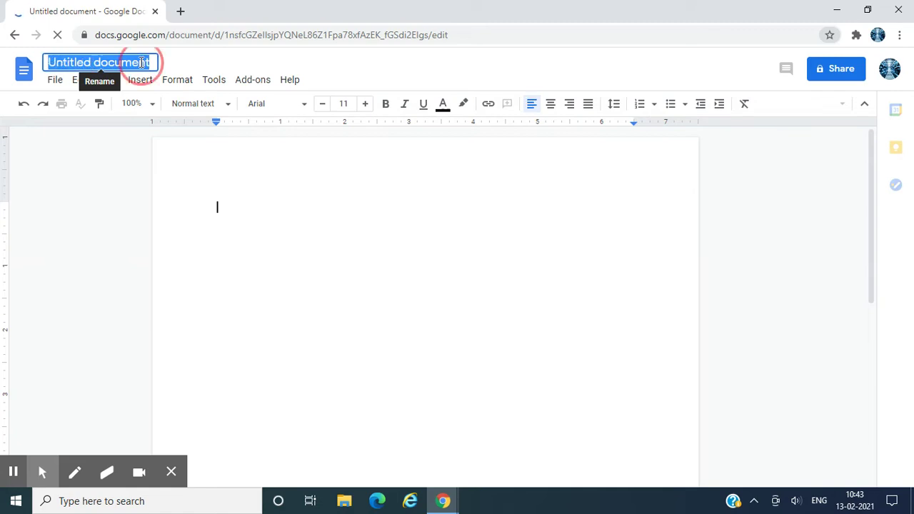
key("BackSpace")
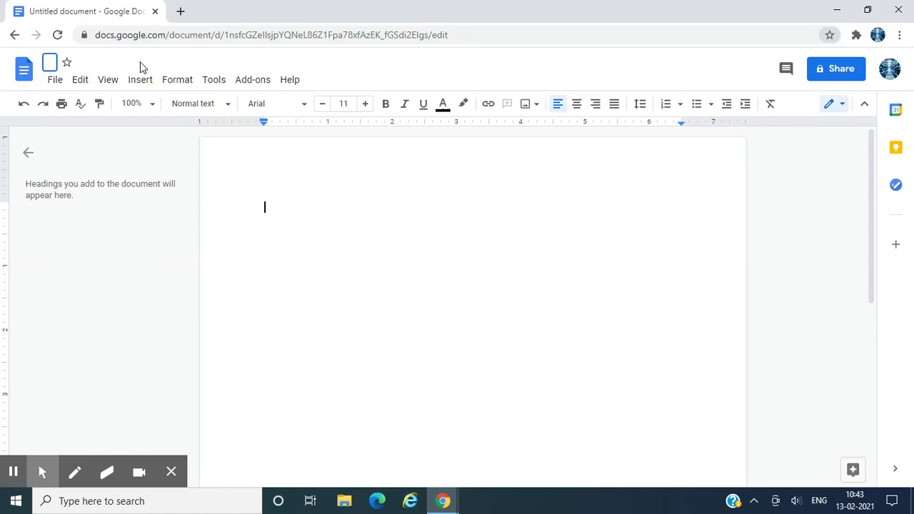
type("Global War")
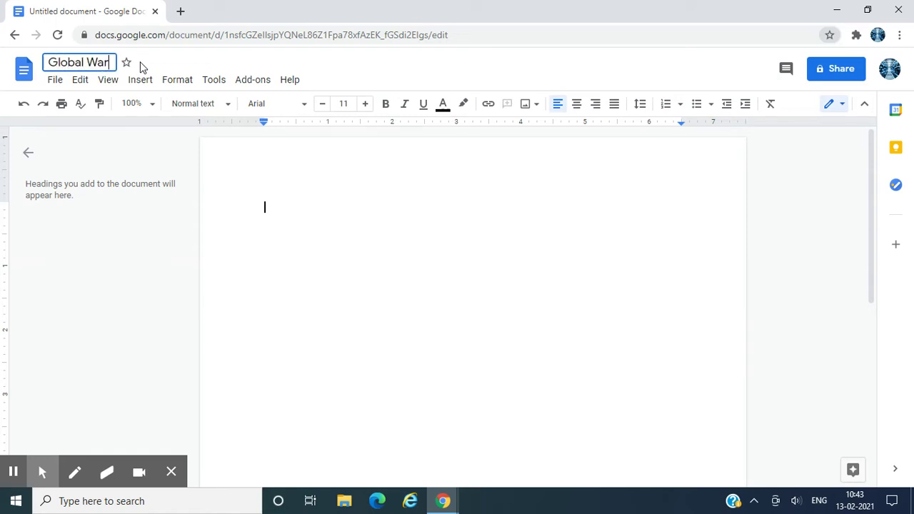
type("ming G")
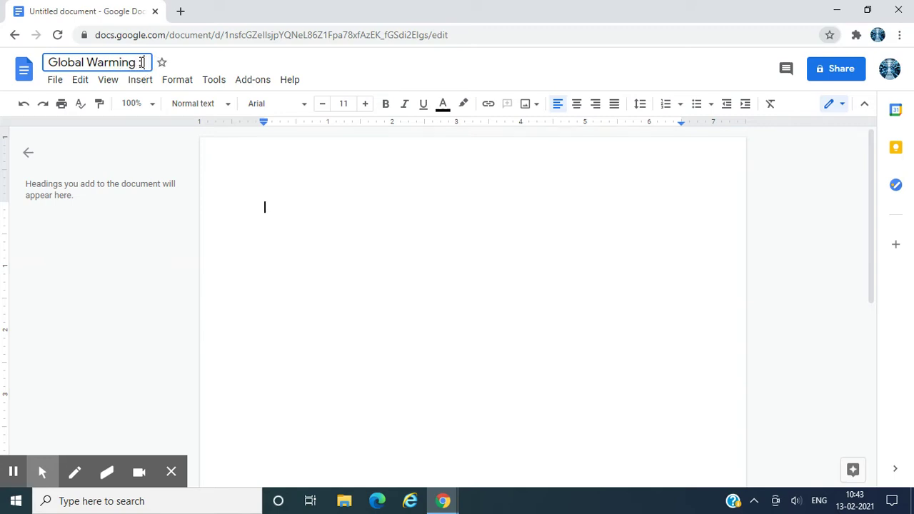
type("oogle Docs")
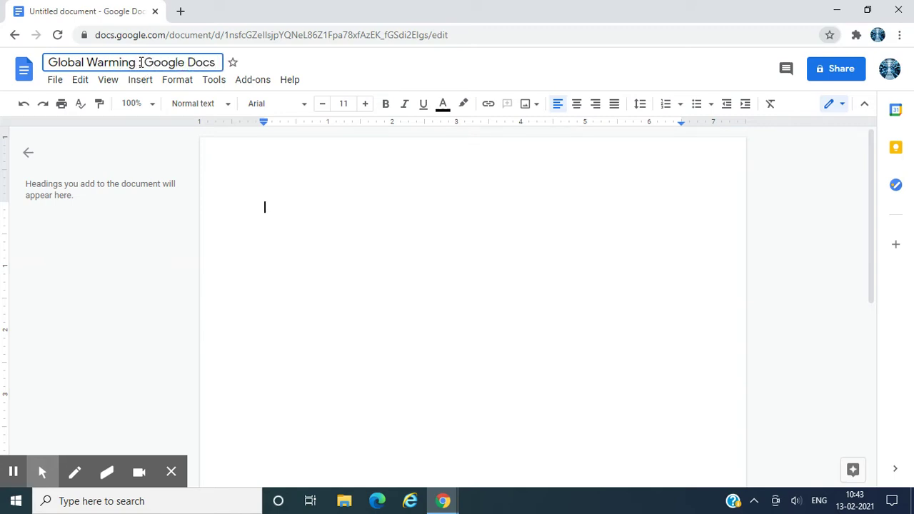
- Write the heading "Global Warming" on the first line of the document
left_click(291, 202)
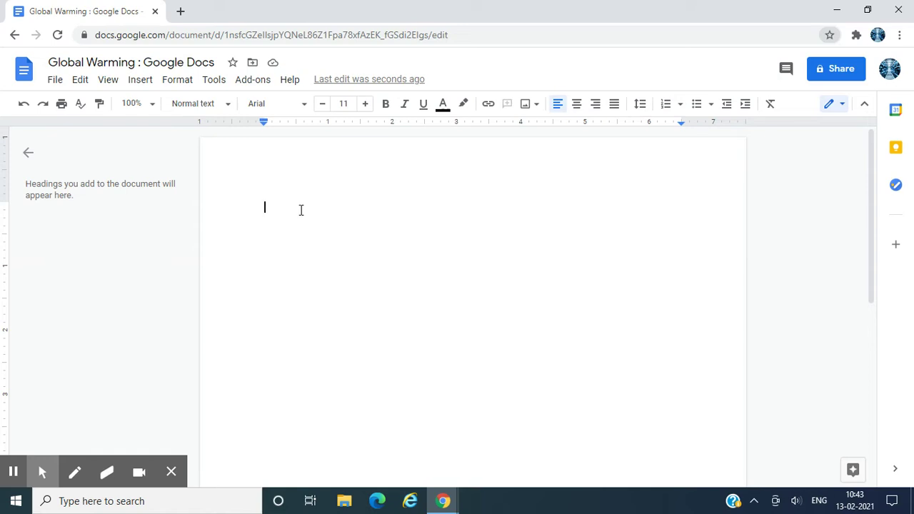
type("Global ")
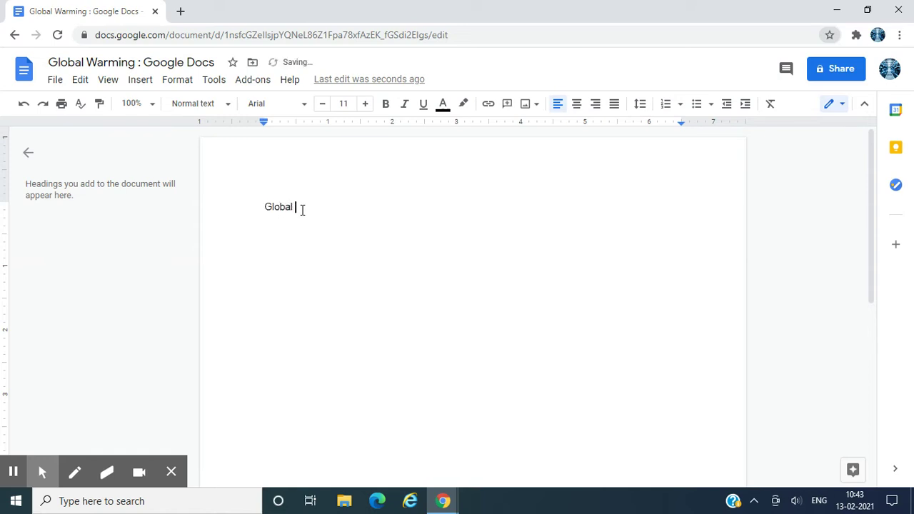
type("Warmign")
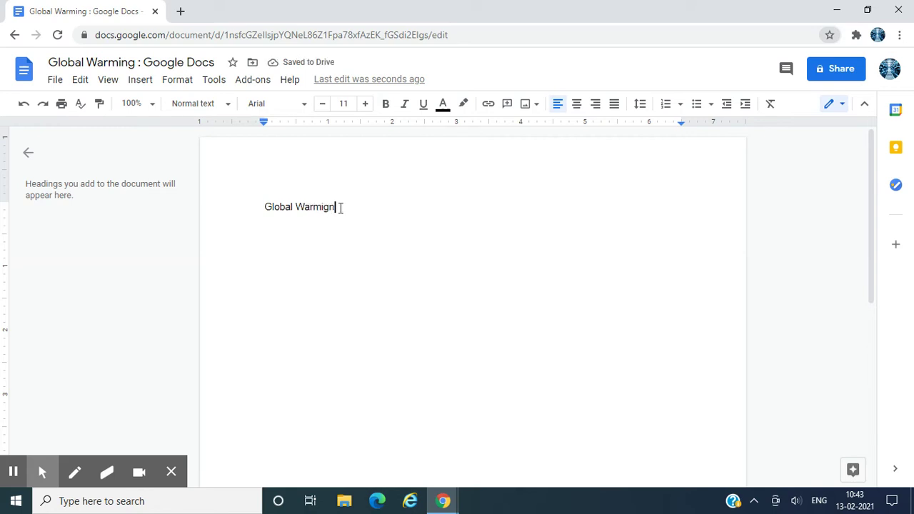
key("BackSpace")
key("BackSpace")
type("ng")
- Indent the "Global Warming" heading by five tab stops towards the middle of the page
left_click(263, 205)
key("Tab")
key("Tab")
key("Tab")
key("Tab")
key("Tab")
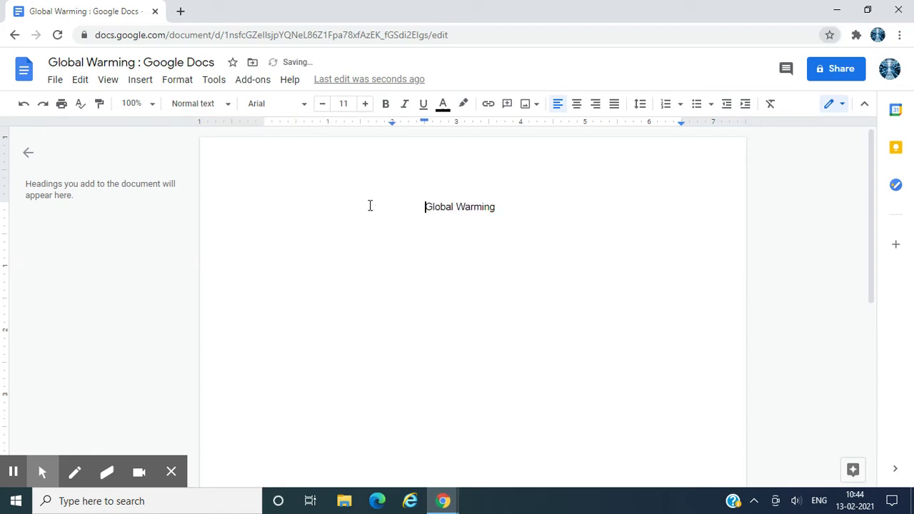
- Select the heading, view the highlight and text colour choices, and toggle underline, italic and bold on and off
left_click_drag(504, 209, 421, 207)
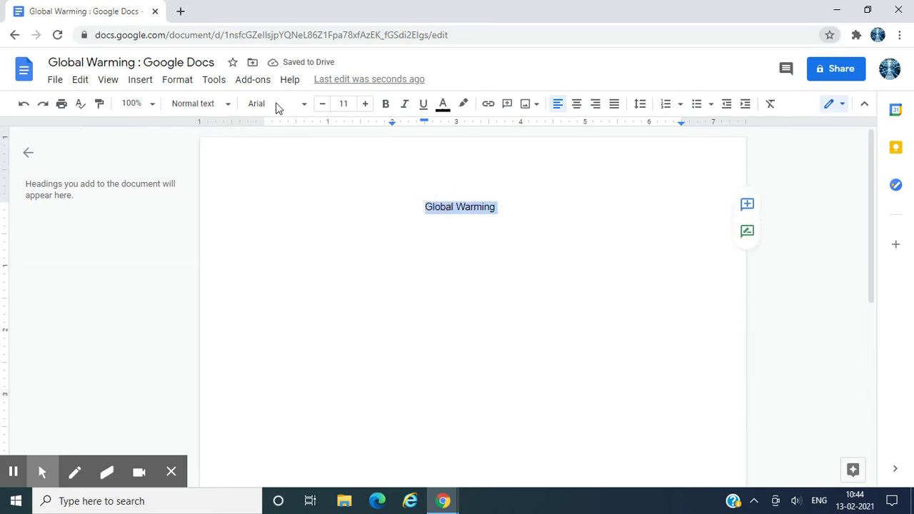
left_click(460, 106)
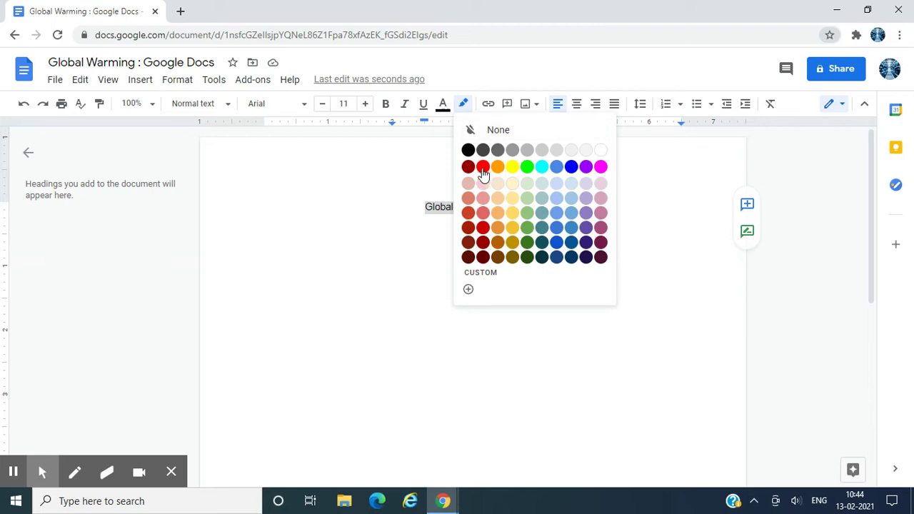
left_click(442, 105)
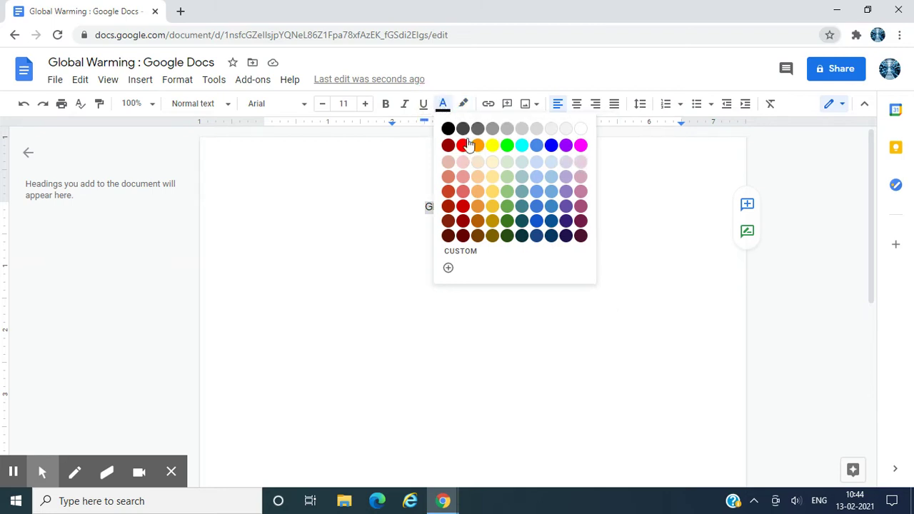
left_click(425, 106)
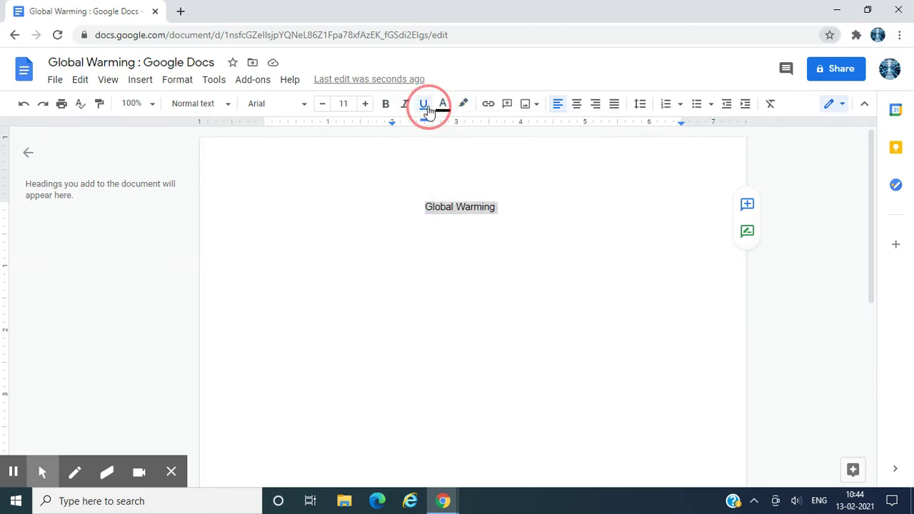
left_click(425, 106)
left_click(402, 105)
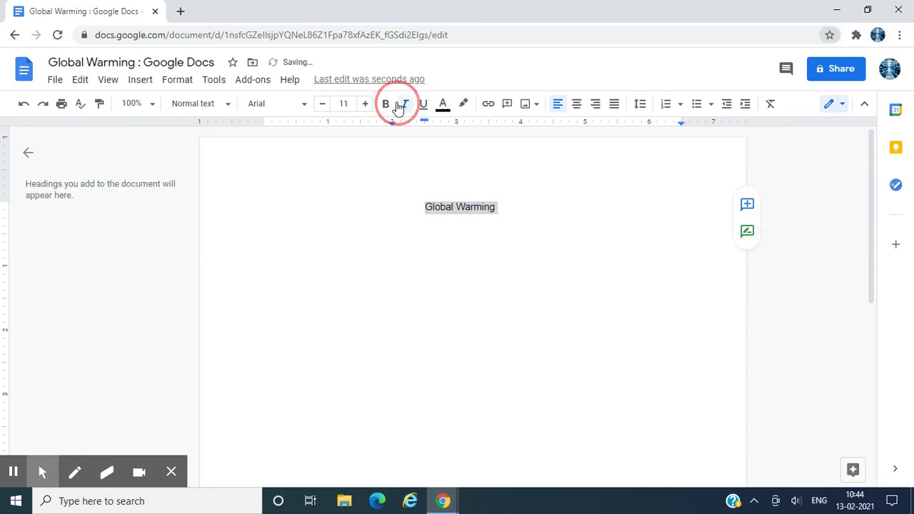
left_click(402, 105)
left_click(385, 105)
left_click(385, 105)
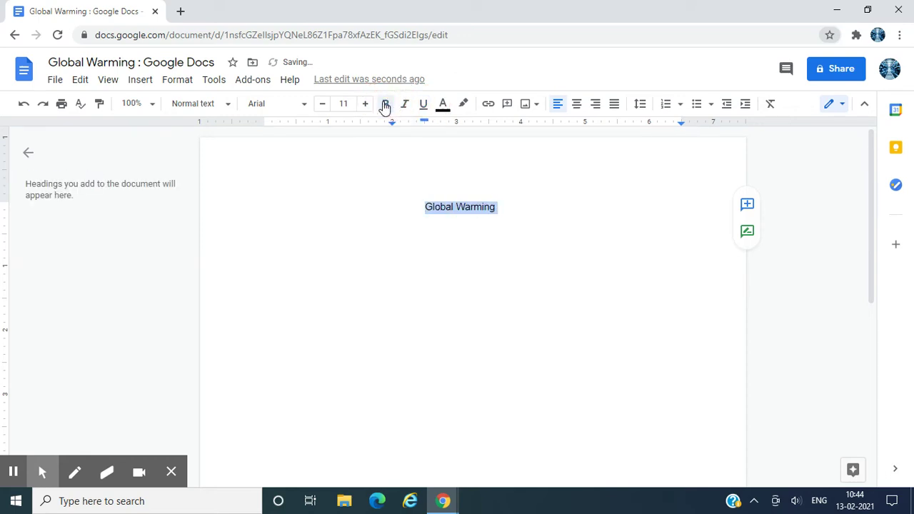
- Set the font size of the selected heading to 18
left_click(345, 104)
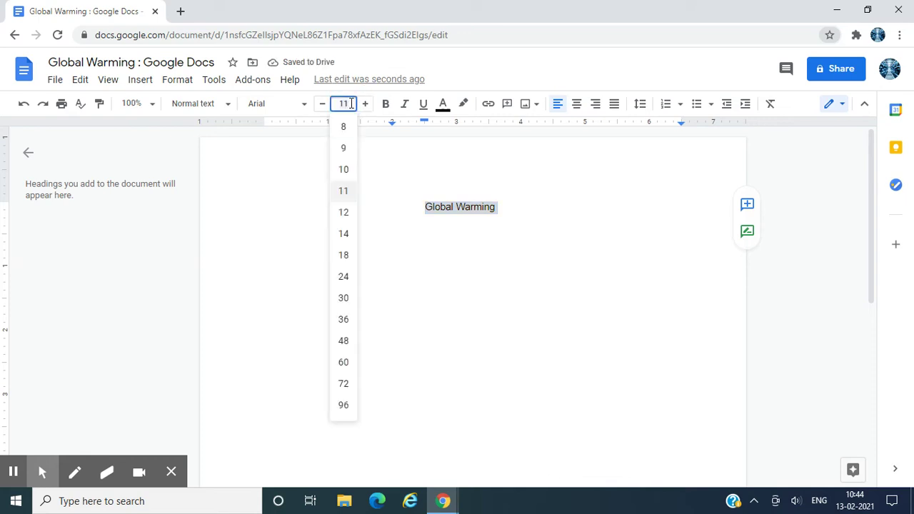
key("BackSpace")
key("BackSpace")
type("18")
key("Return")
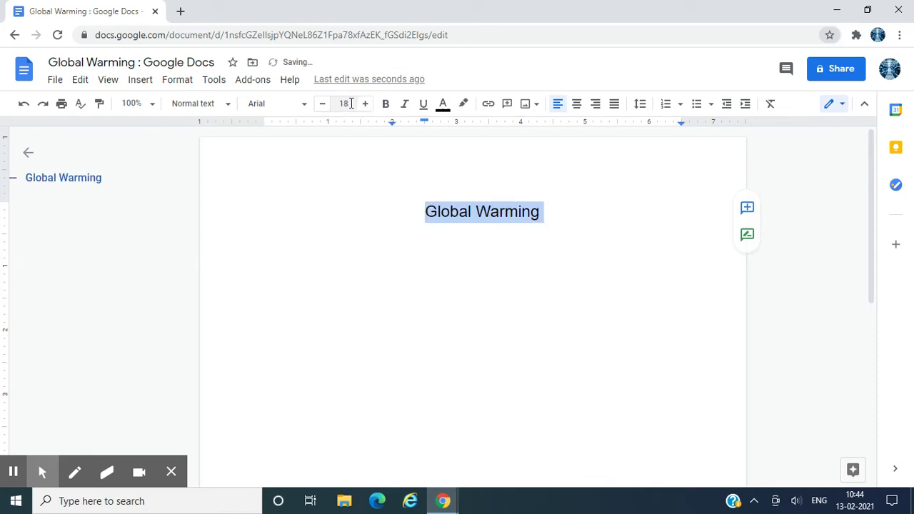
- Change the heading's font to Comic Sans MS
left_click(276, 107)
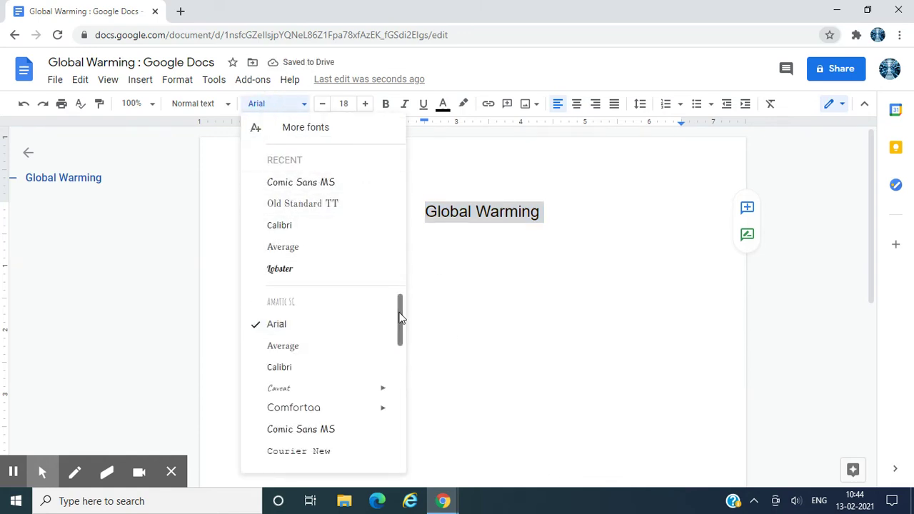
left_click_drag(400, 317, 386, 260)
scroll(400, 392, "down", 3)
scroll(401, 391, "up", 1)
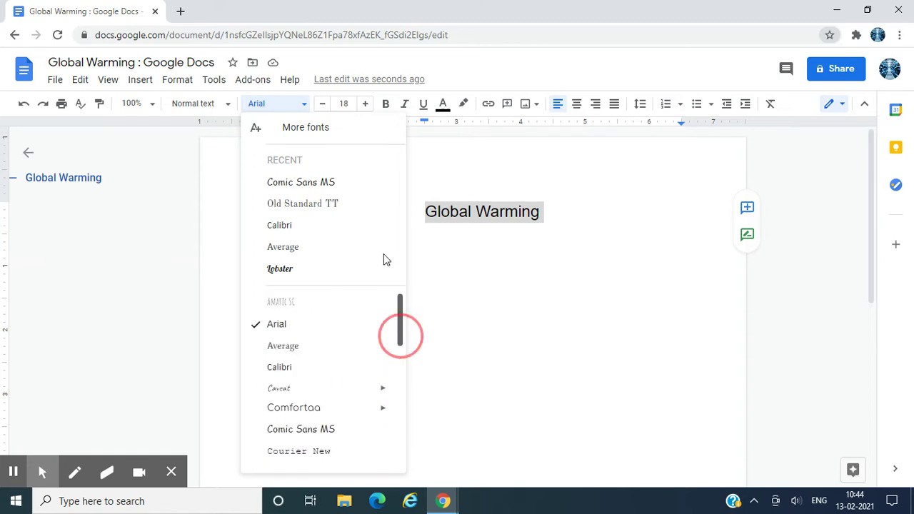
left_click(315, 173)
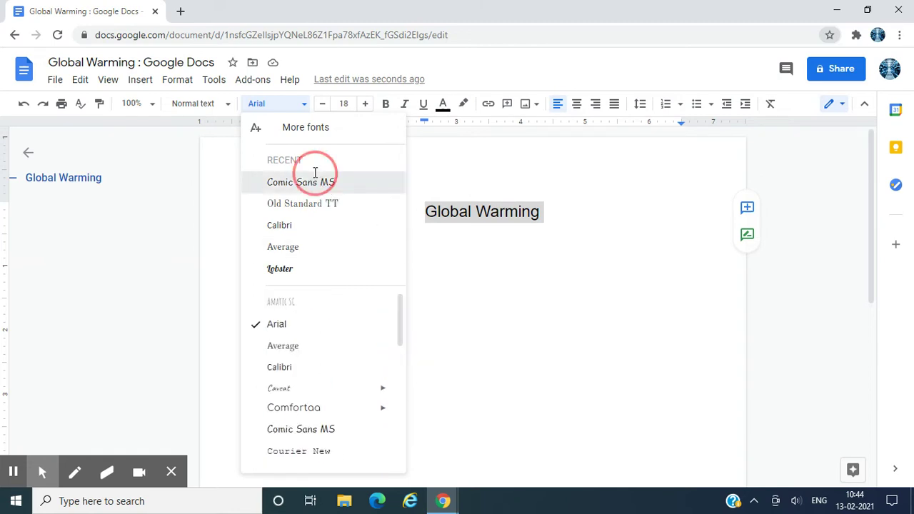
- Deselect the heading and reduce its indent by one tab stop
left_click(570, 219)
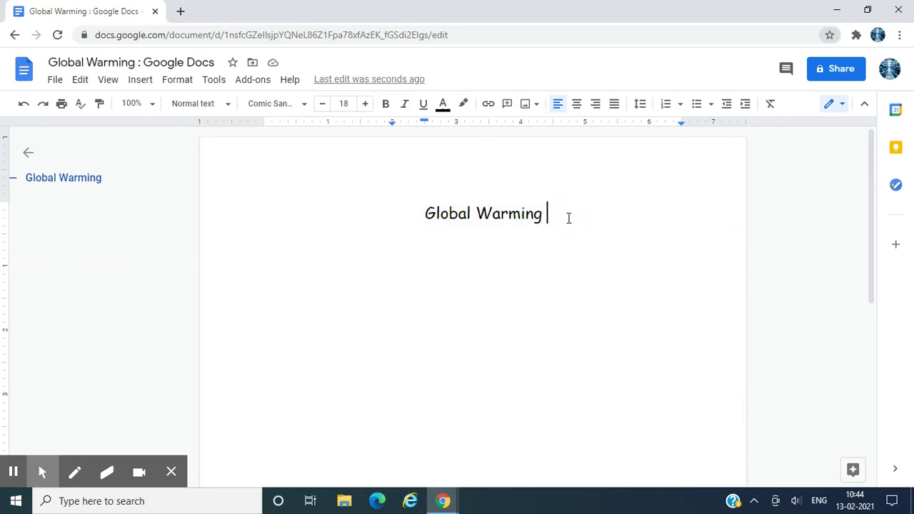
left_click(426, 213)
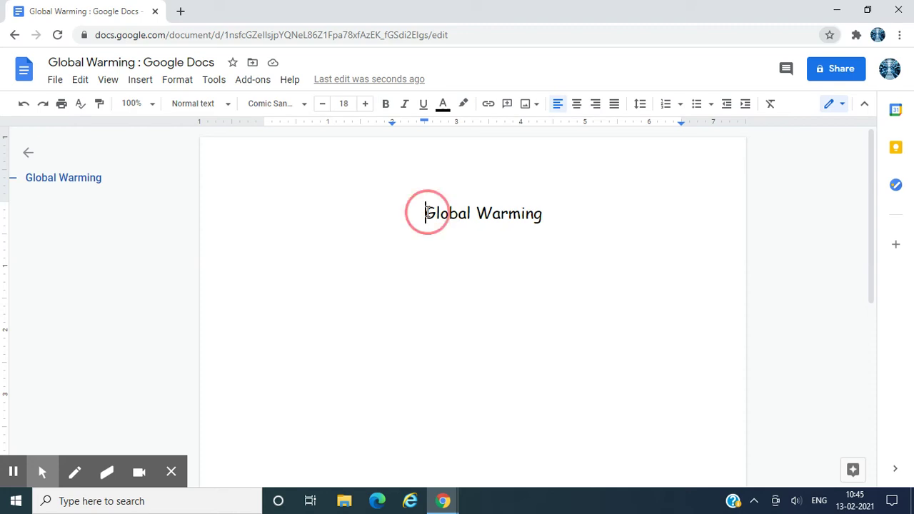
key("BackSpace")
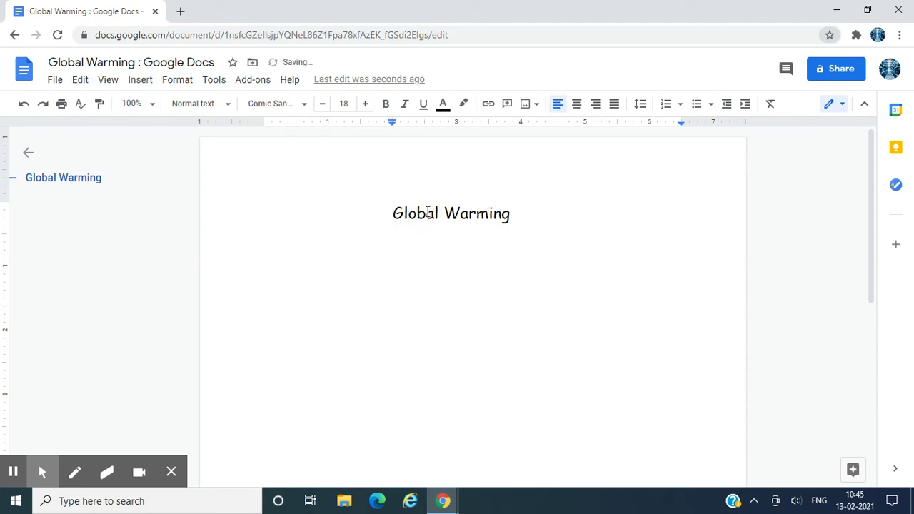
- Start a new line below the heading with font size 12
left_click(543, 213)
key("Return")
left_click(344, 105)
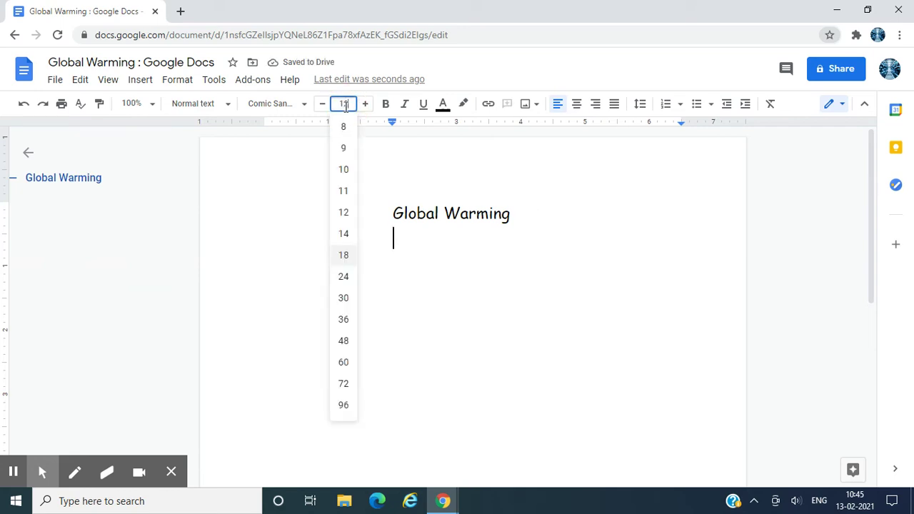
type("12")
key("Return")
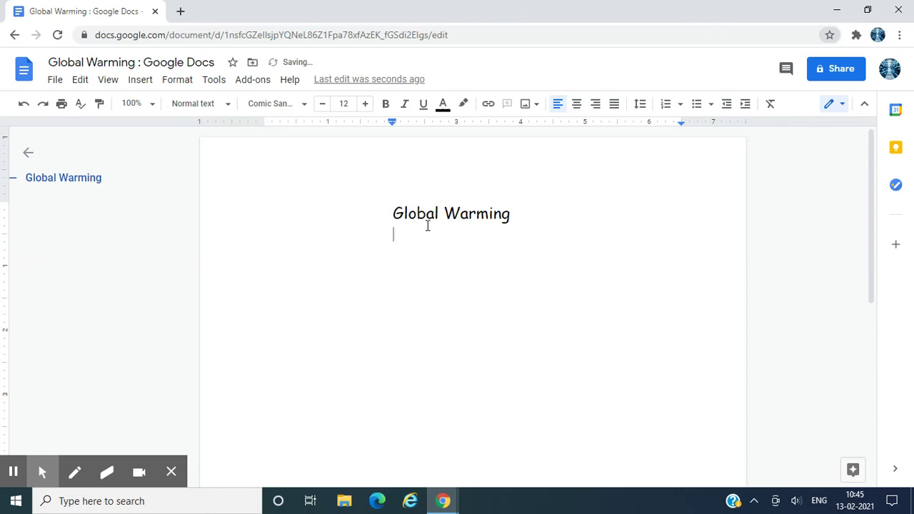
- Remove the new line's indent and write "Sea level are rising every minute as we speak" at the margin
key("BackSpace")
type("Global")
key("BackSpace")
key("BackSpace")
key("BackSpace")
key("BackSpace")
key("BackSpace")
key("BackSpace")
key("BackSpace")
type("Sea level are r")
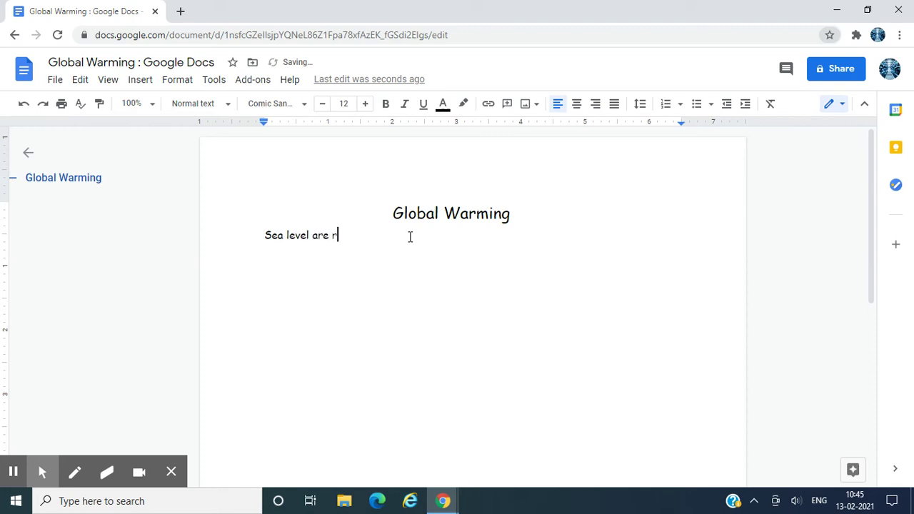
type("ising every minute as we speak")
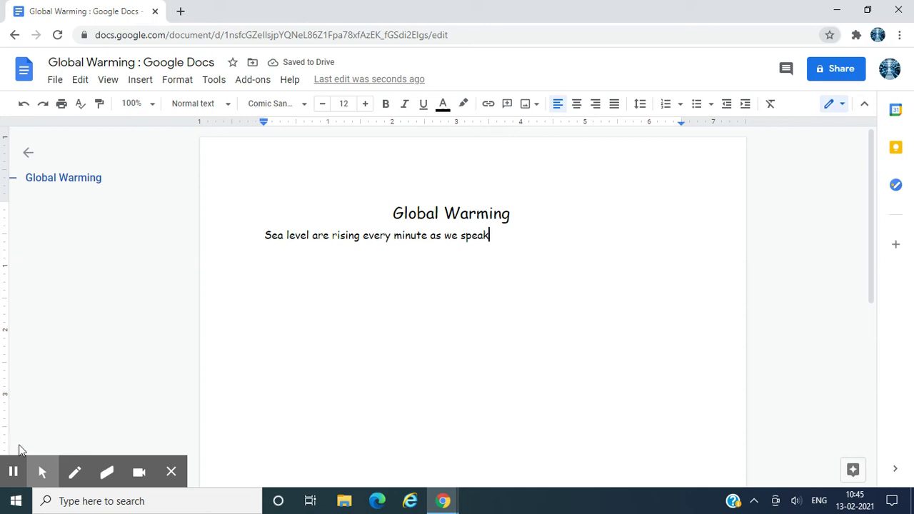
- Indent the first line of the body paragraph by one tab stop
mouse_move(13, 473)
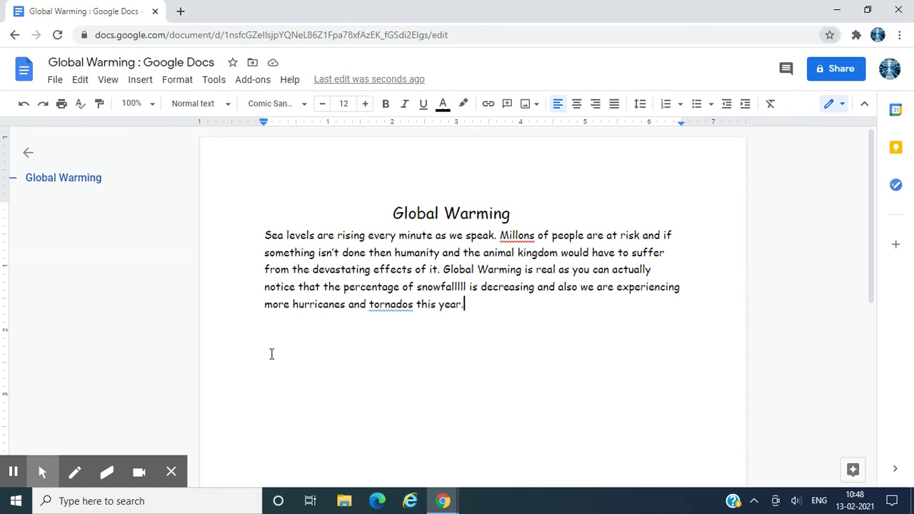
left_click(265, 235)
key("Tab")
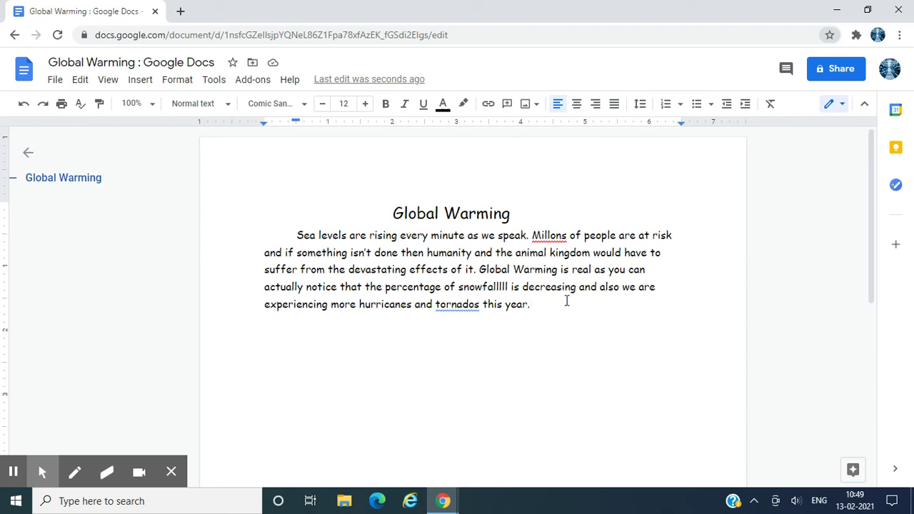
- Run the spelling and grammar check and accept the corrections "Millions" and "tornadoes"
left_click(214, 80)
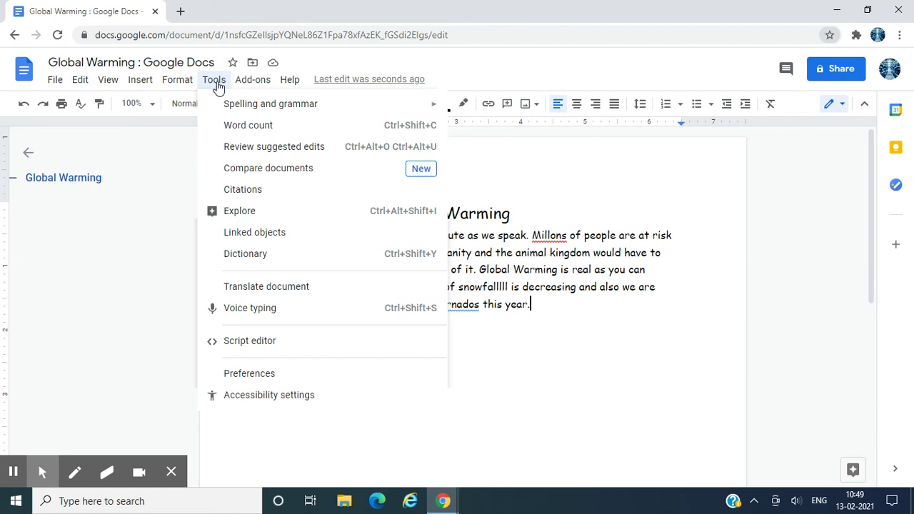
mouse_move(229, 112)
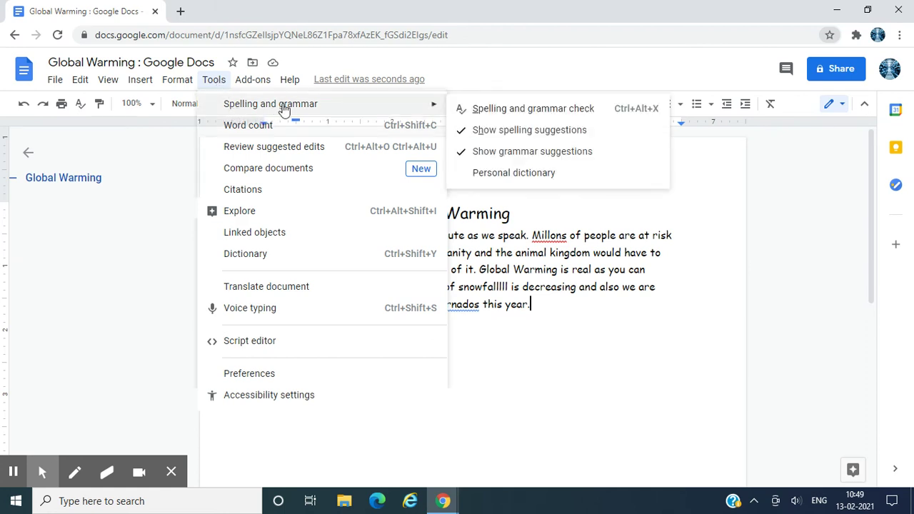
left_click(464, 112)
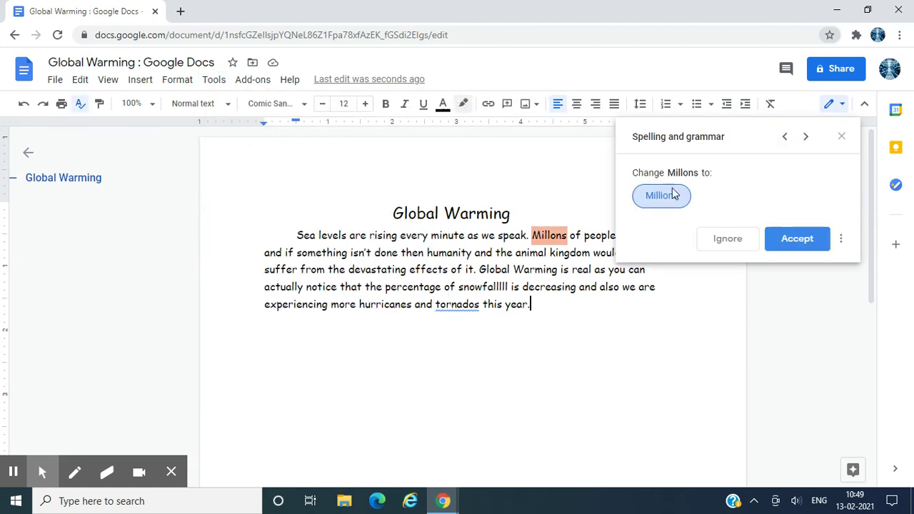
left_click(793, 240)
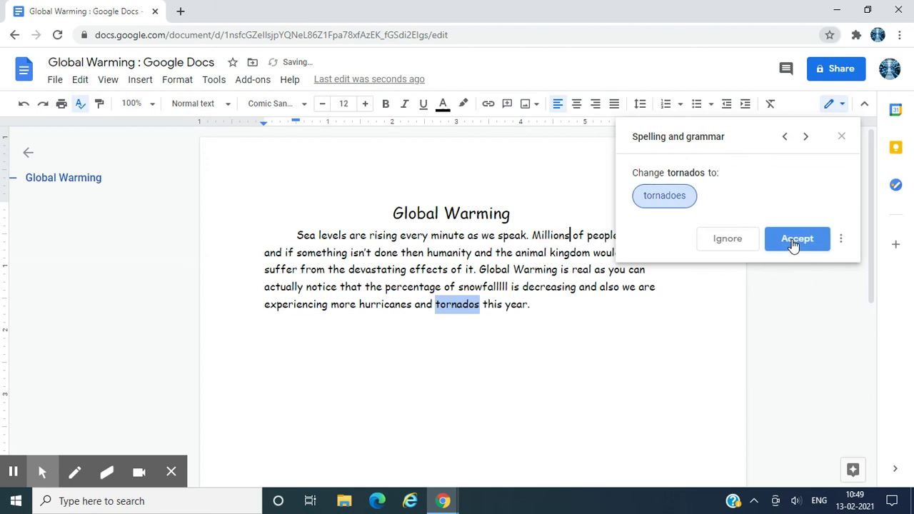
left_click(793, 243)
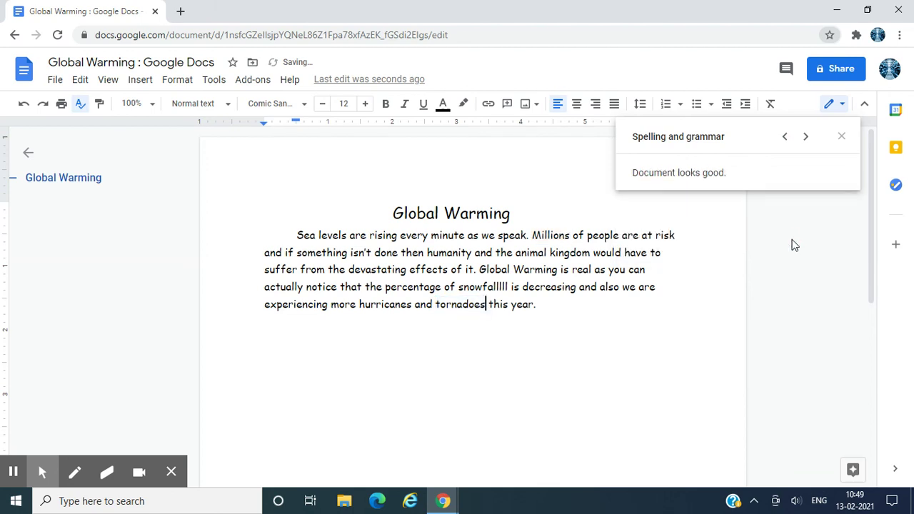
- Close the spelling and grammar check
left_click(841, 136)
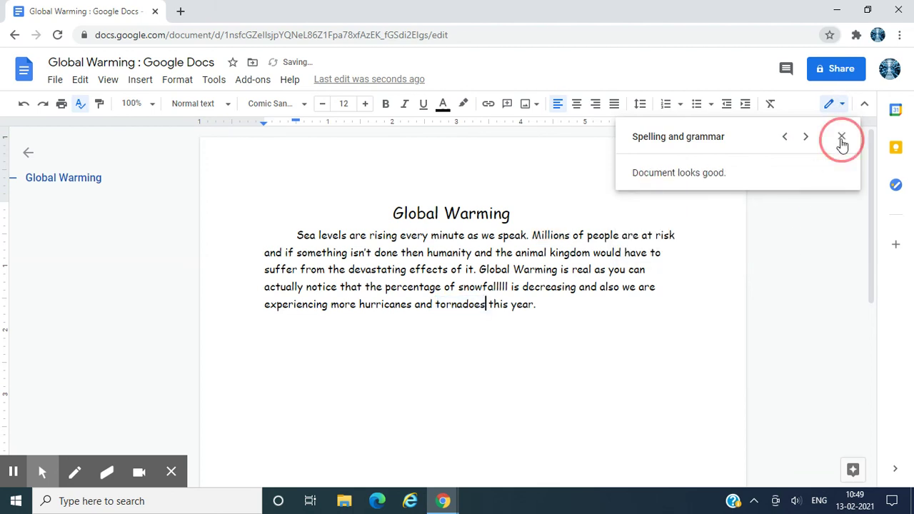
left_click(507, 287)
key("BackSpace")
key("BackSpace")
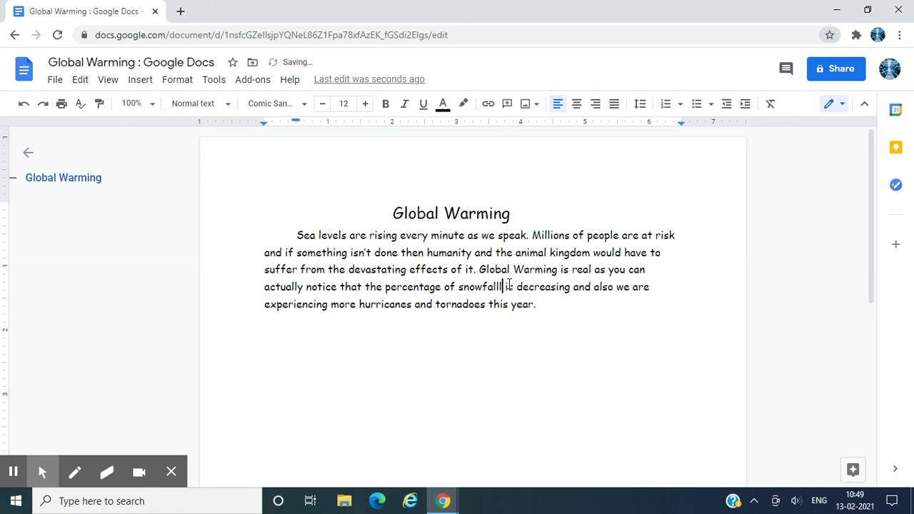
type("ll")
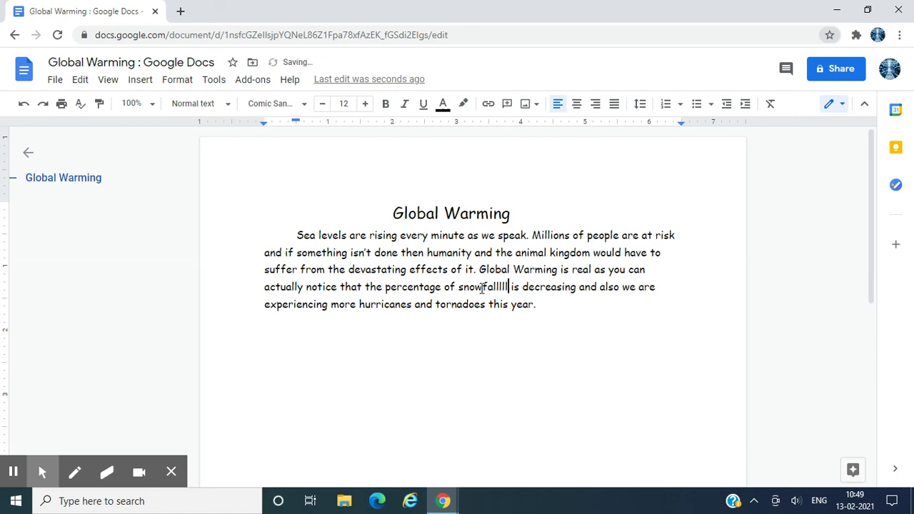
left_click(540, 304)
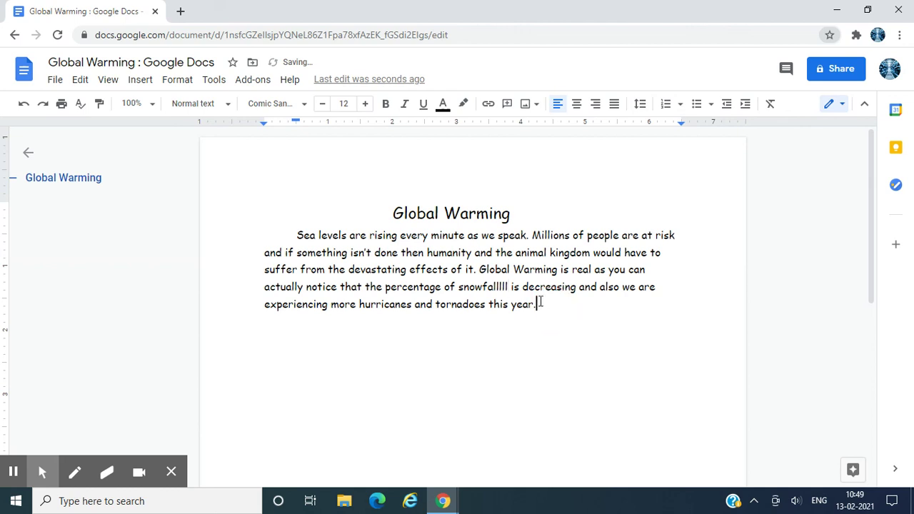
- Delete the extra letters "l" in the body paragraph's fourth line so the word reads "snowfall"
left_click(509, 286)
key("BackSpace")
key("BackSpace")
key("BackSpace")
key("BackSpace")
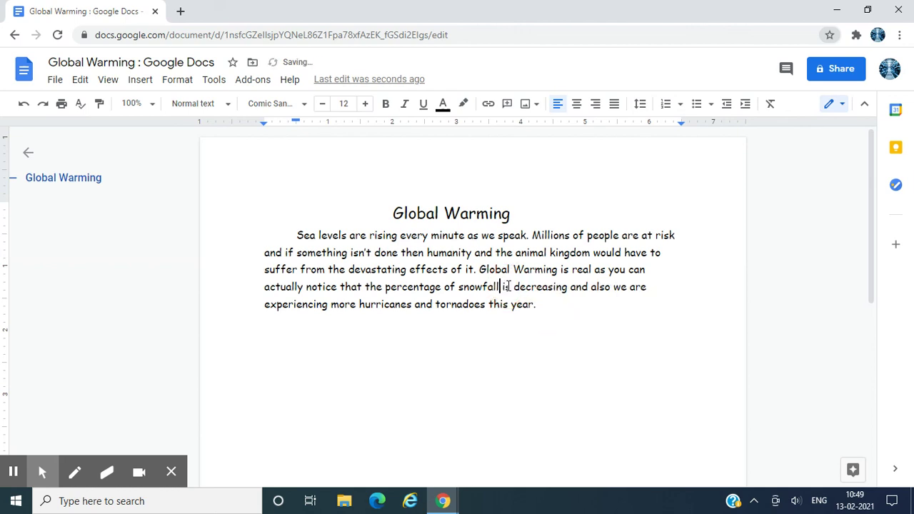
left_click(564, 309)
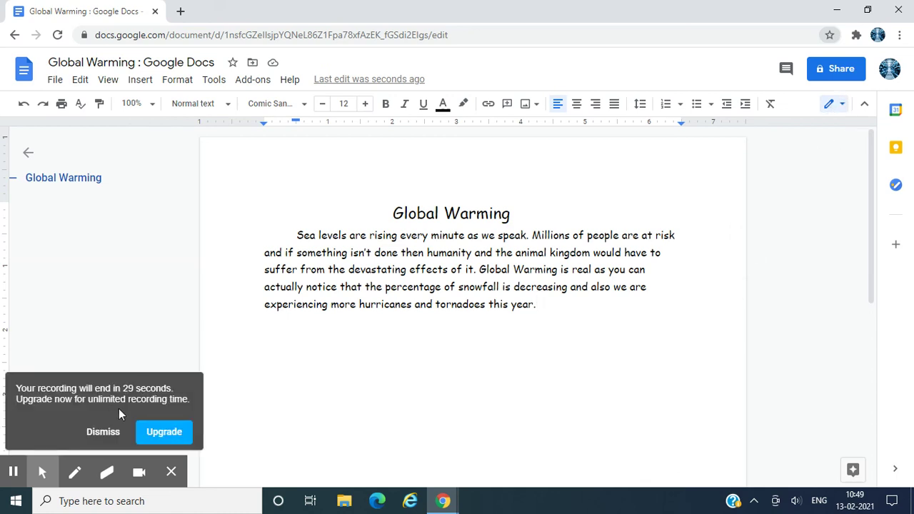
left_click(102, 432)
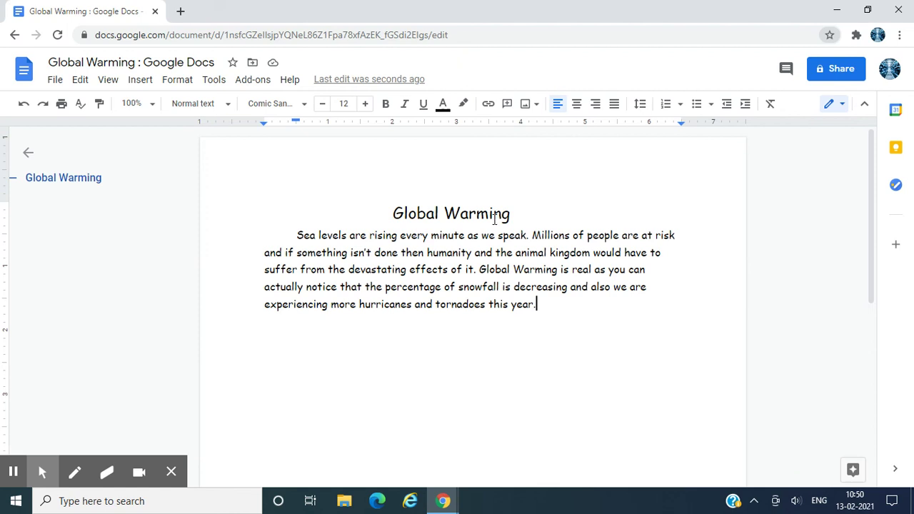
left_click(840, 105)
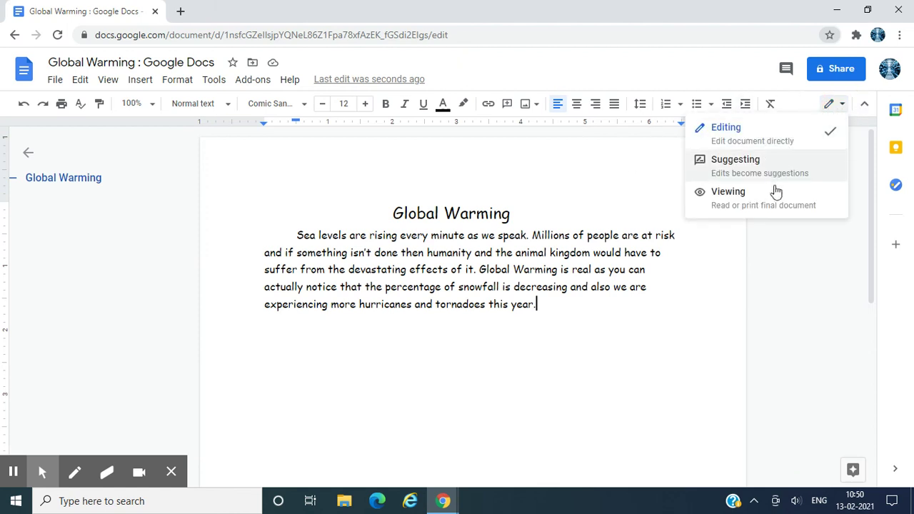
left_click(808, 319)
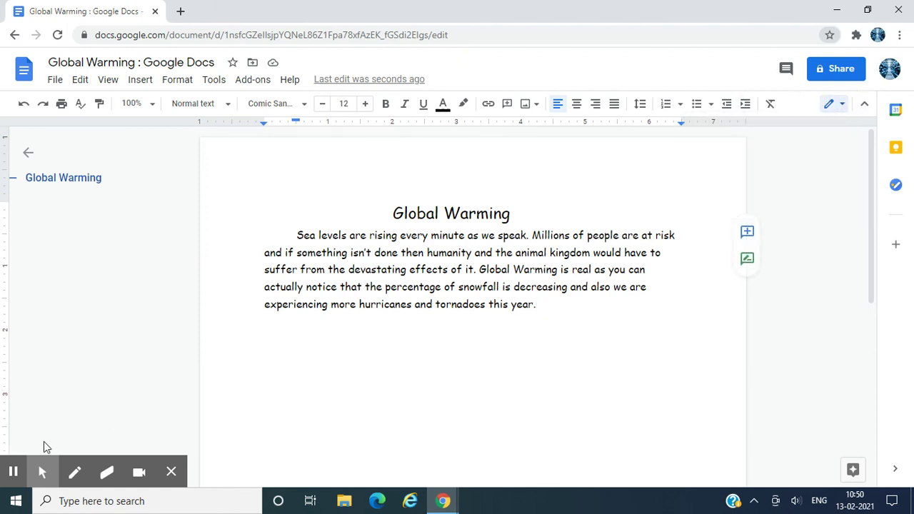